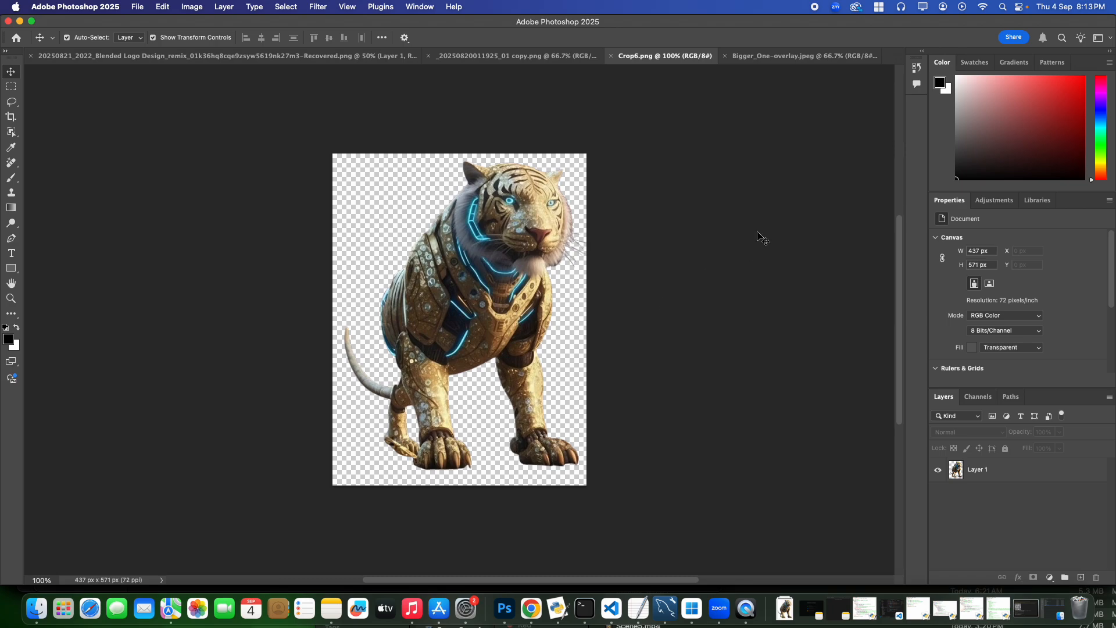
Examine the tiger cut-out in Crop6.png and the golden robot artwork in Bigger_One-overlay.jpeg
click(802, 56)
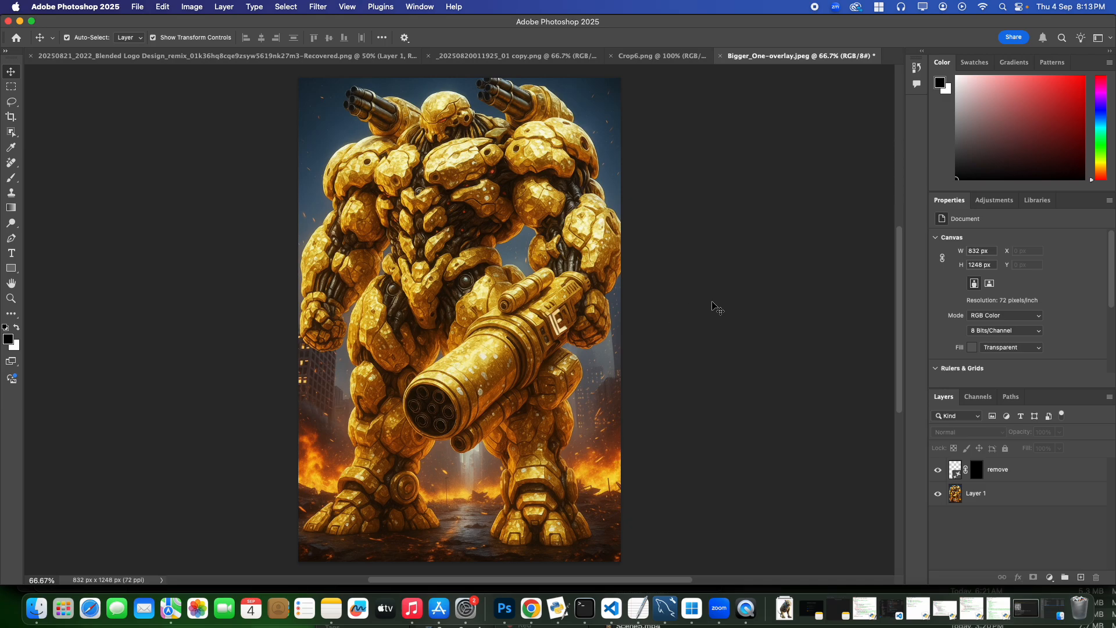
click(675, 55)
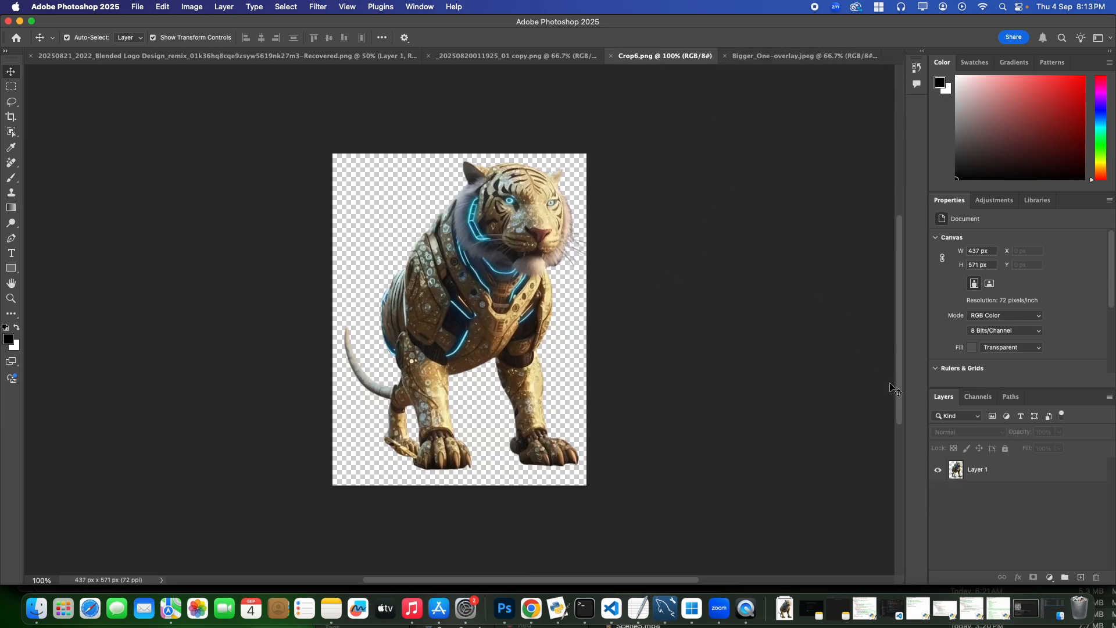
click(977, 469)
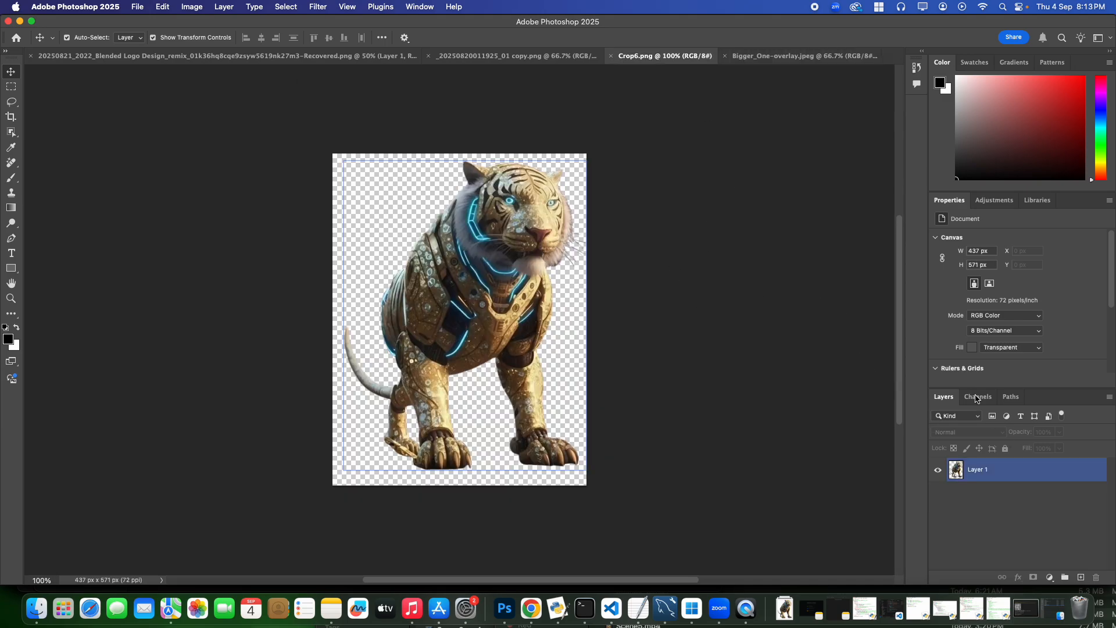
click(387, 219)
click(138, 7)
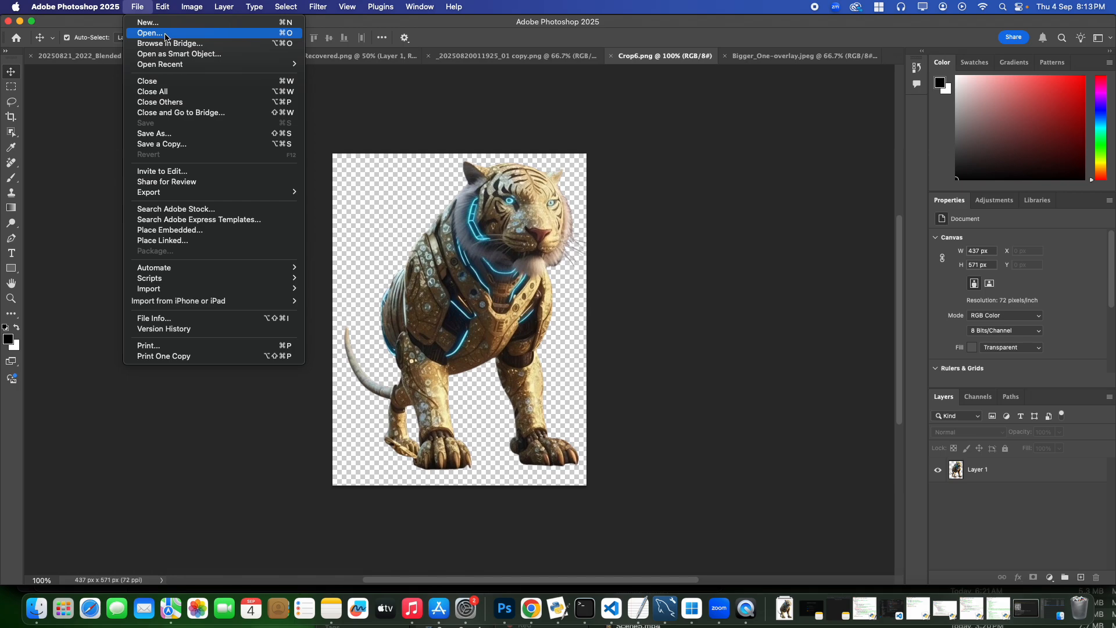
click(738, 212)
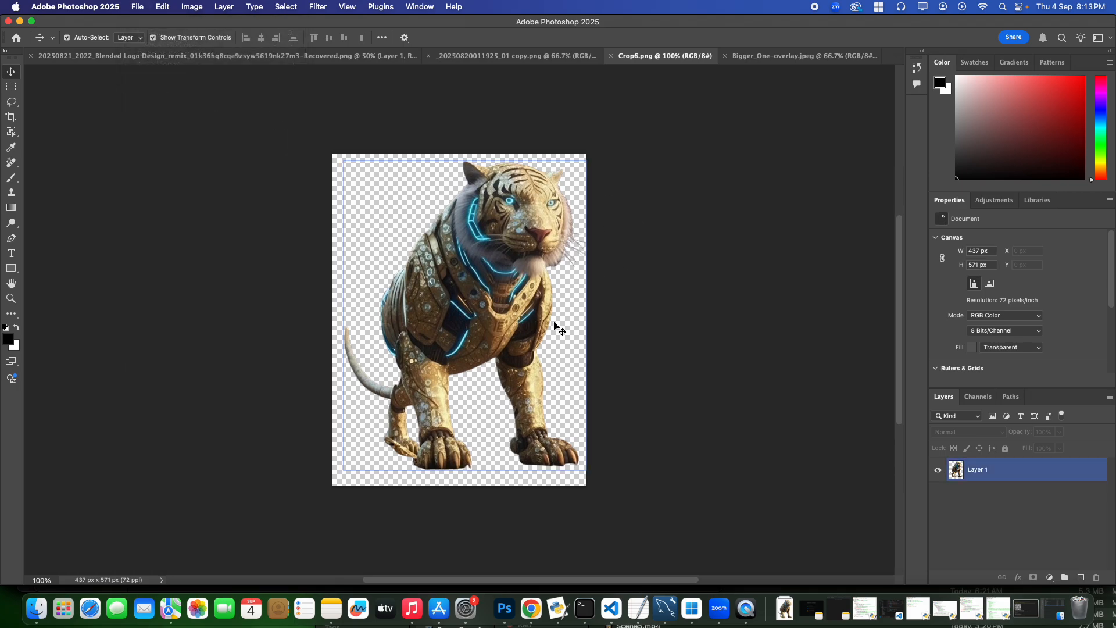
click(769, 53)
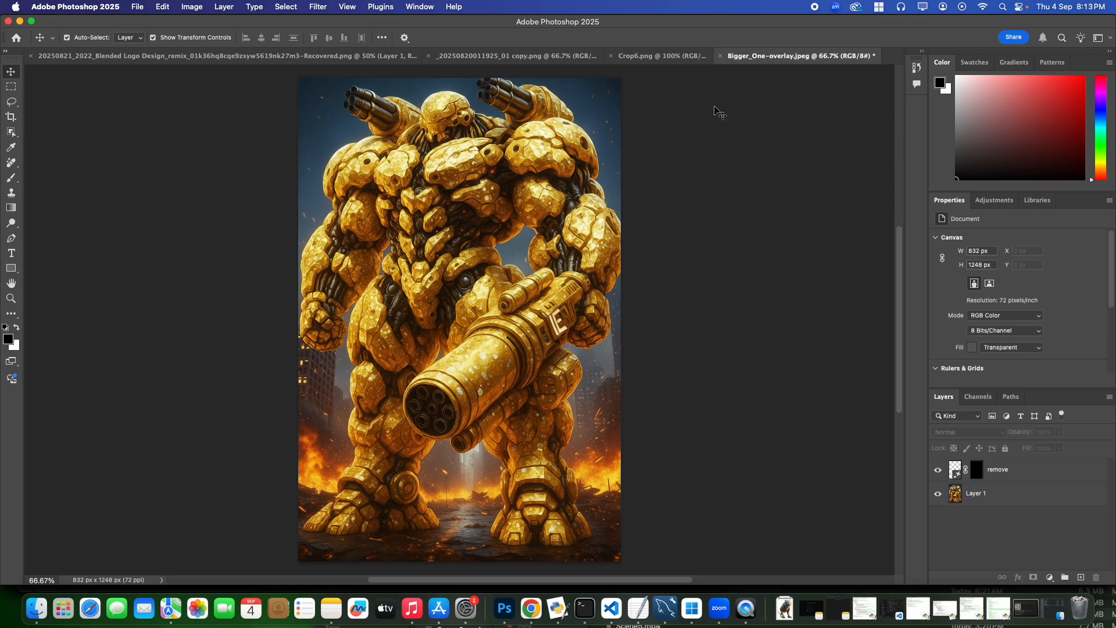
click(663, 56)
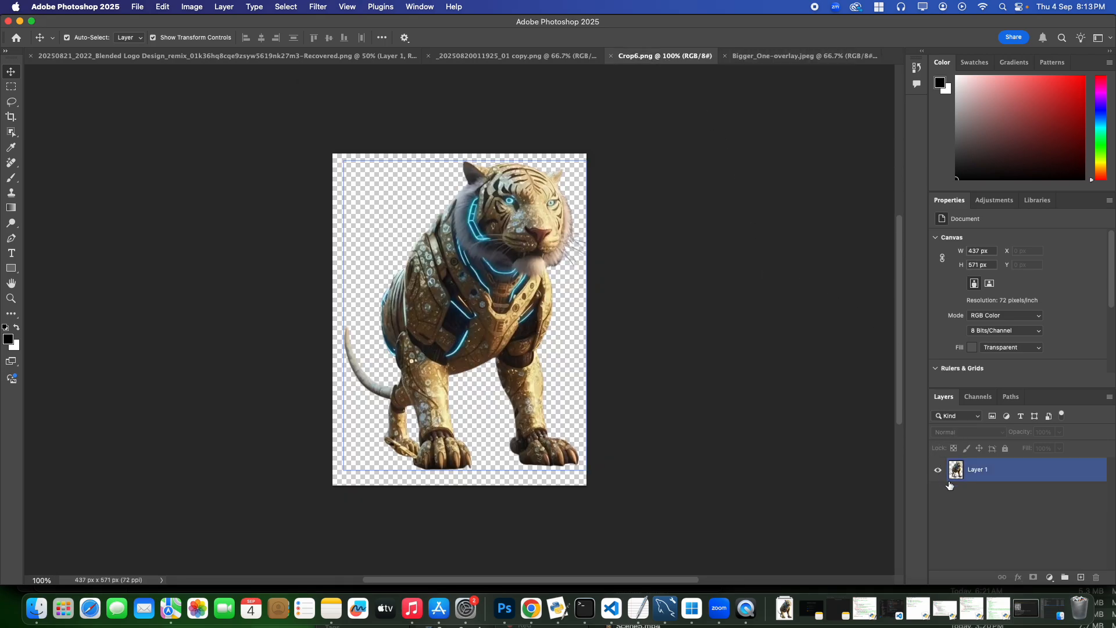
Copy the tiger layer from Crop6.png into Bigger_One-overlay.jpeg and position it at the robot's lower left, slightly past the canvas edge
drag(1002, 477, 391, 423)
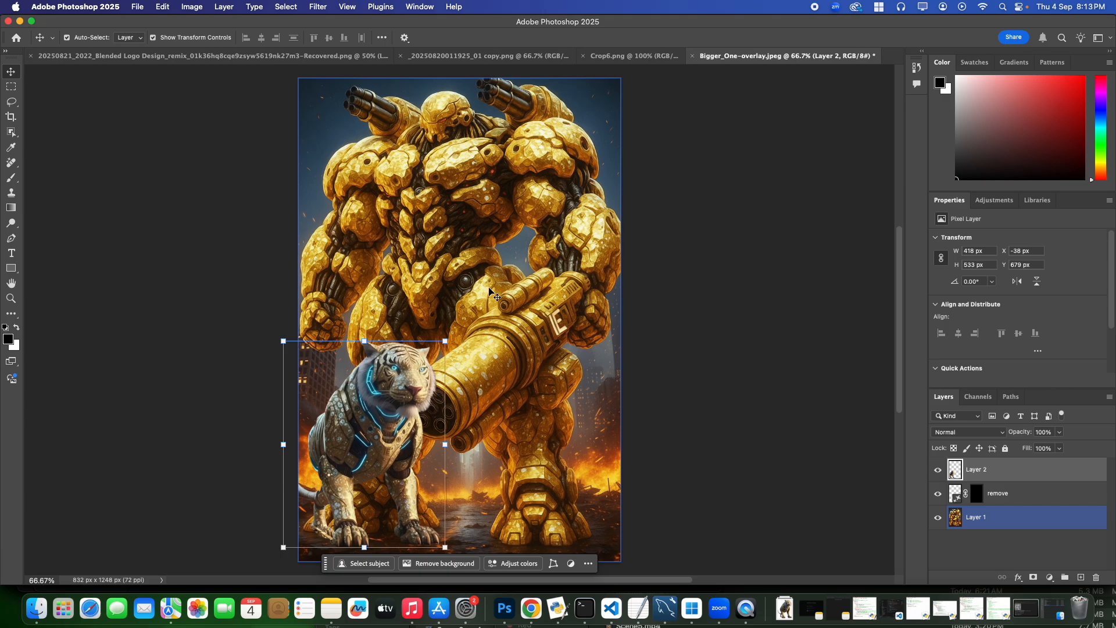
drag(378, 396, 360, 394)
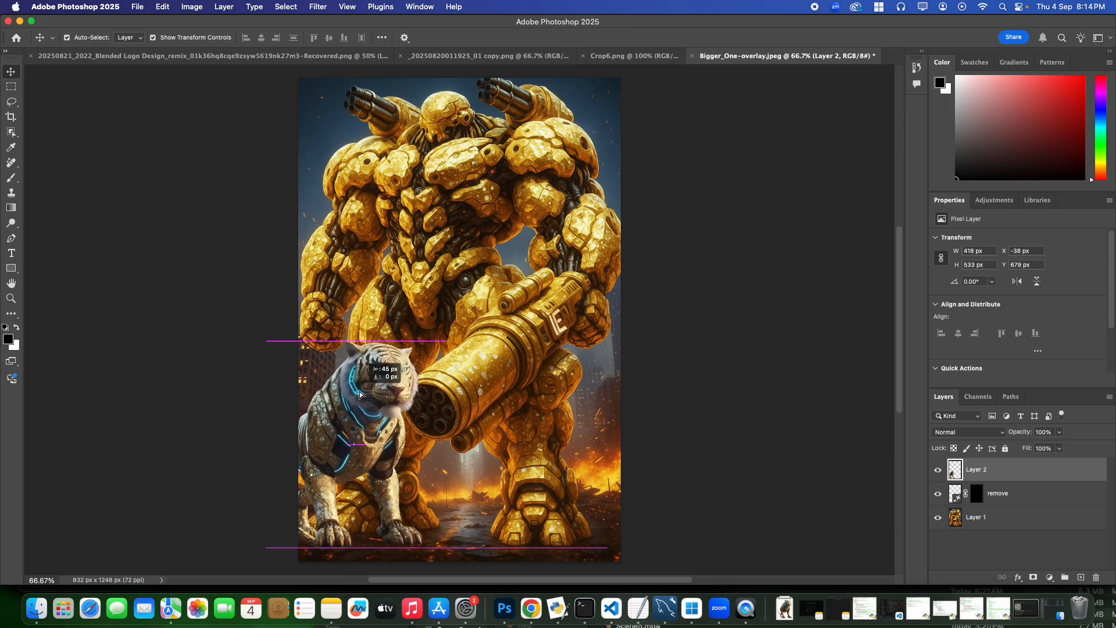
drag(361, 395, 363, 395)
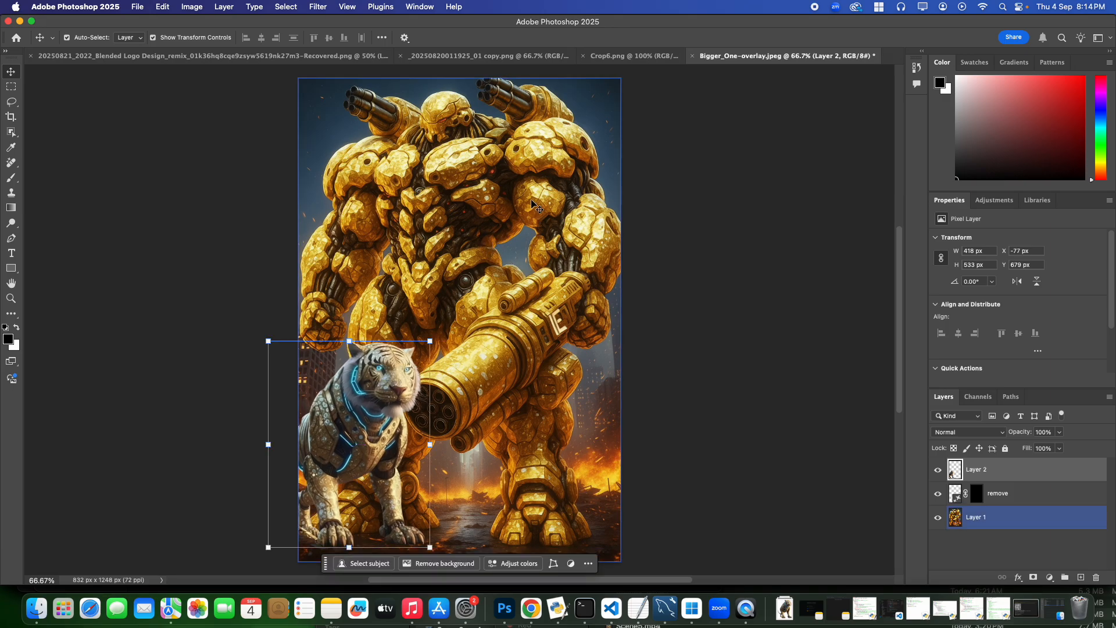
Enlarge the tiger proportionally to about 567 × 724 px and shift it further past the canvas's left edge, clear of the cannon muzzle
drag(435, 342, 472, 269)
drag(426, 346, 376, 346)
drag(434, 271, 440, 263)
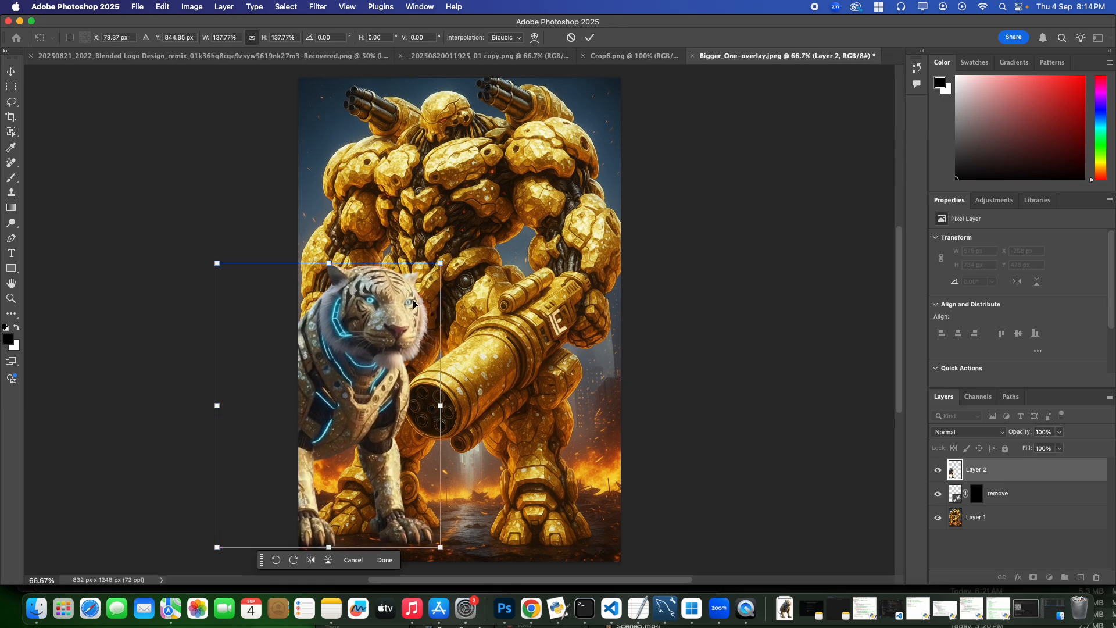
key(Return)
drag(412, 302, 399, 308)
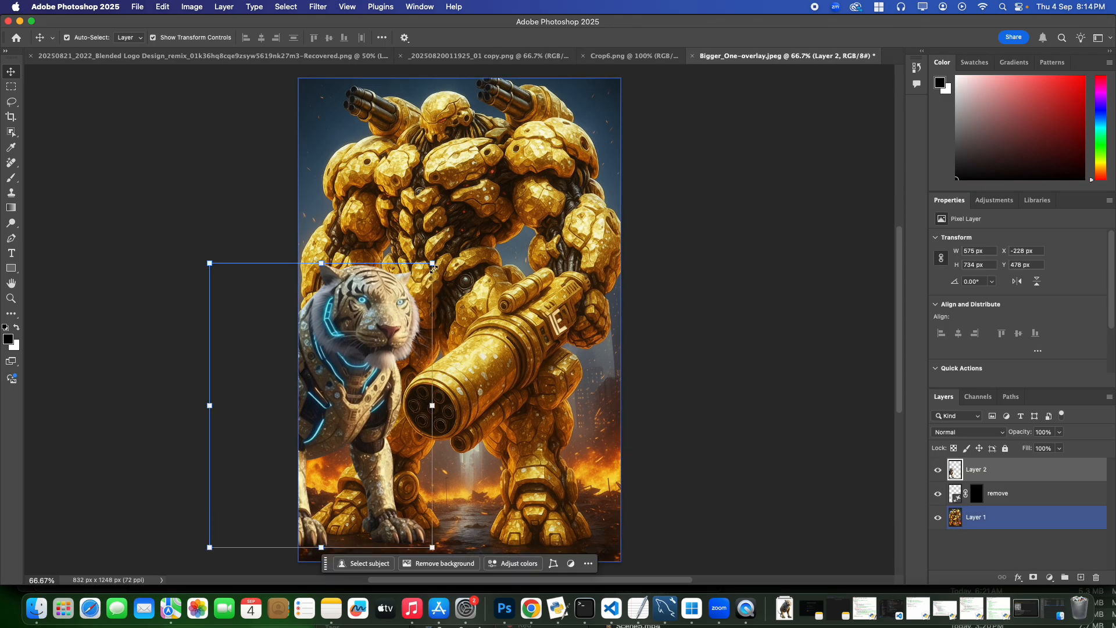
drag(434, 264, 413, 293)
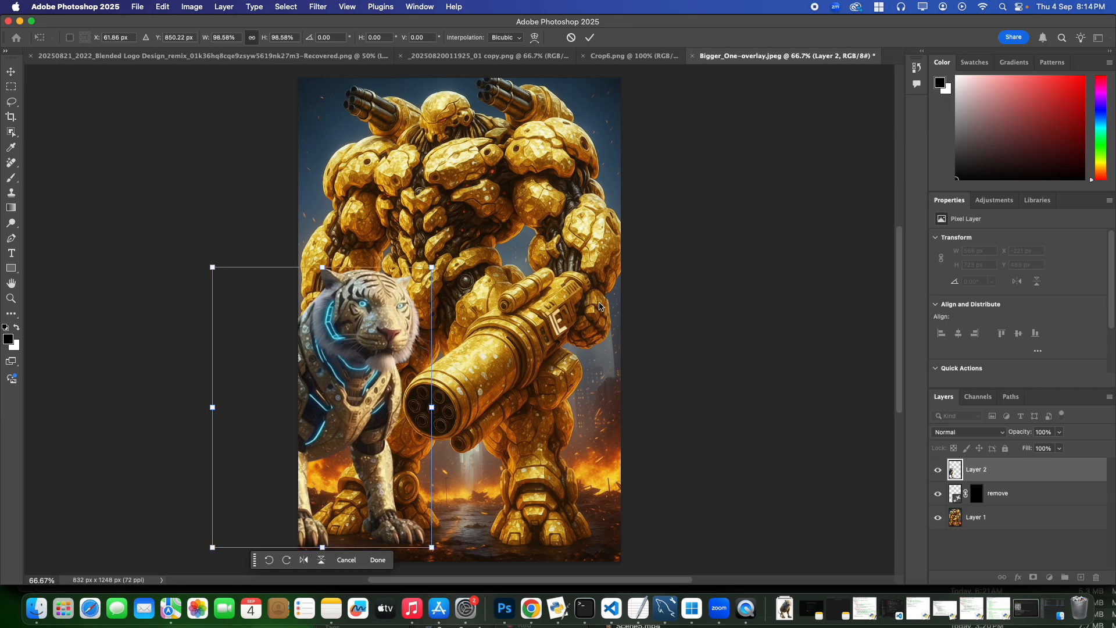
key(Return)
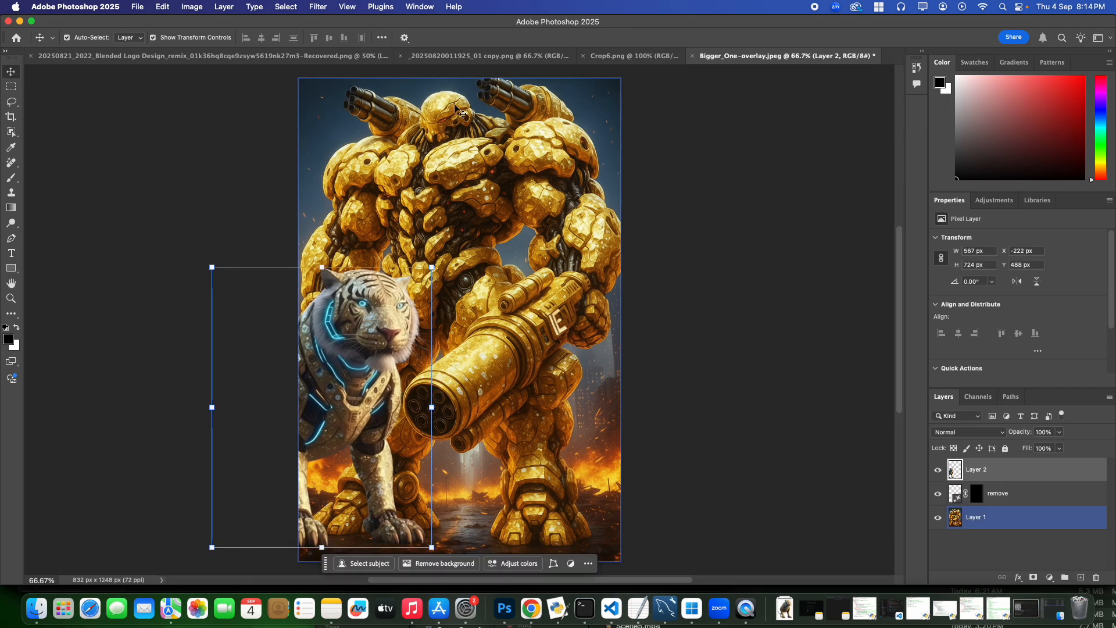
Enable the Harmonization neural filter on the tiger layer with Layer 1 as the reference image
click(319, 7)
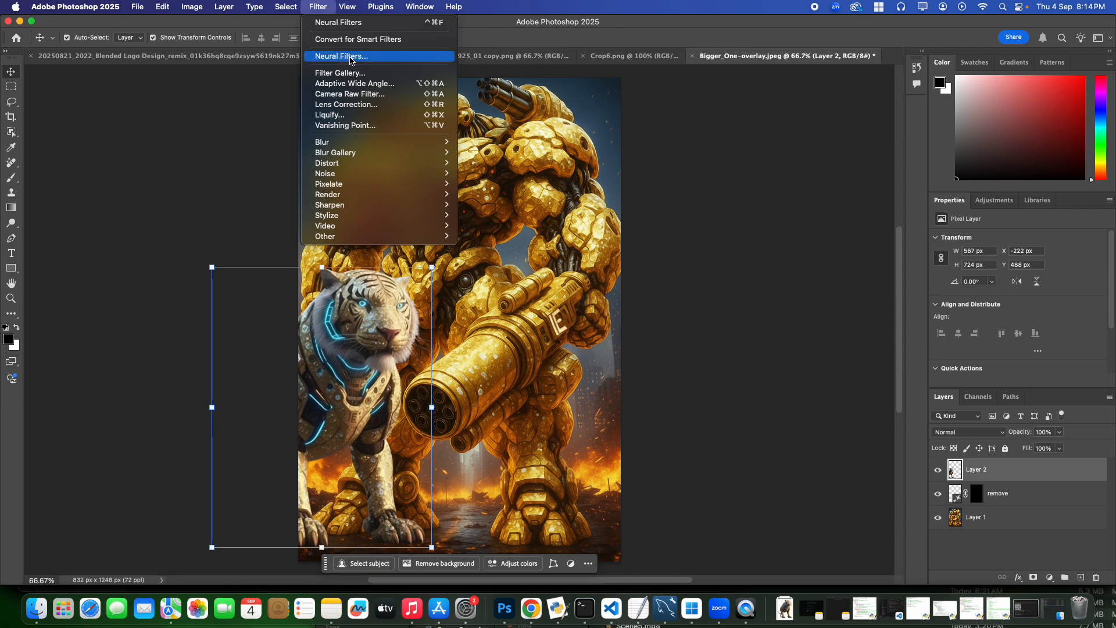
click(351, 58)
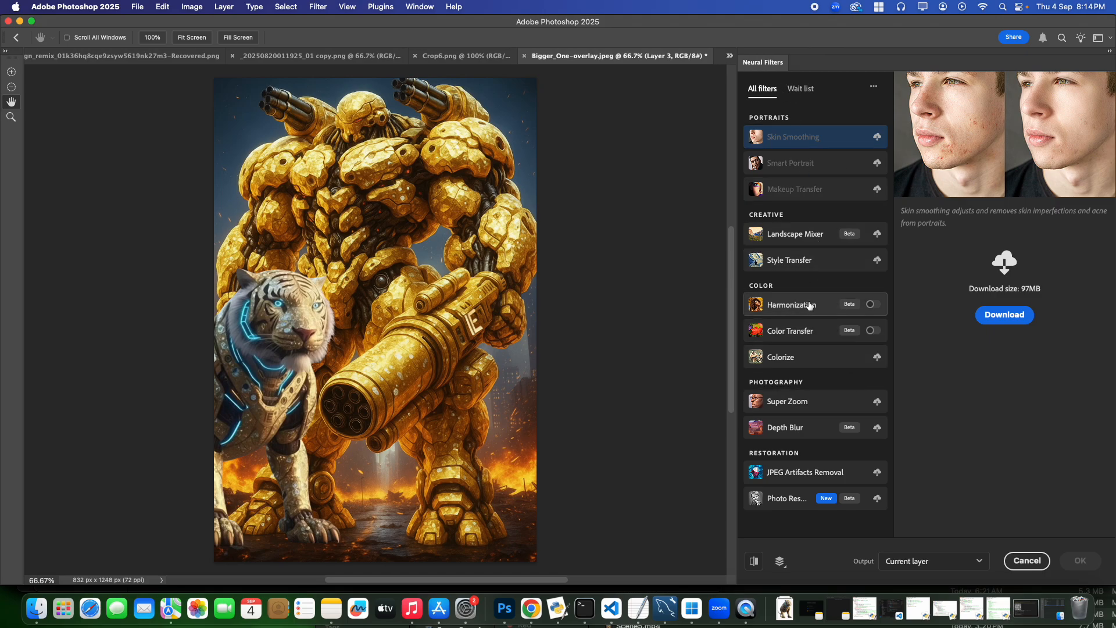
click(873, 305)
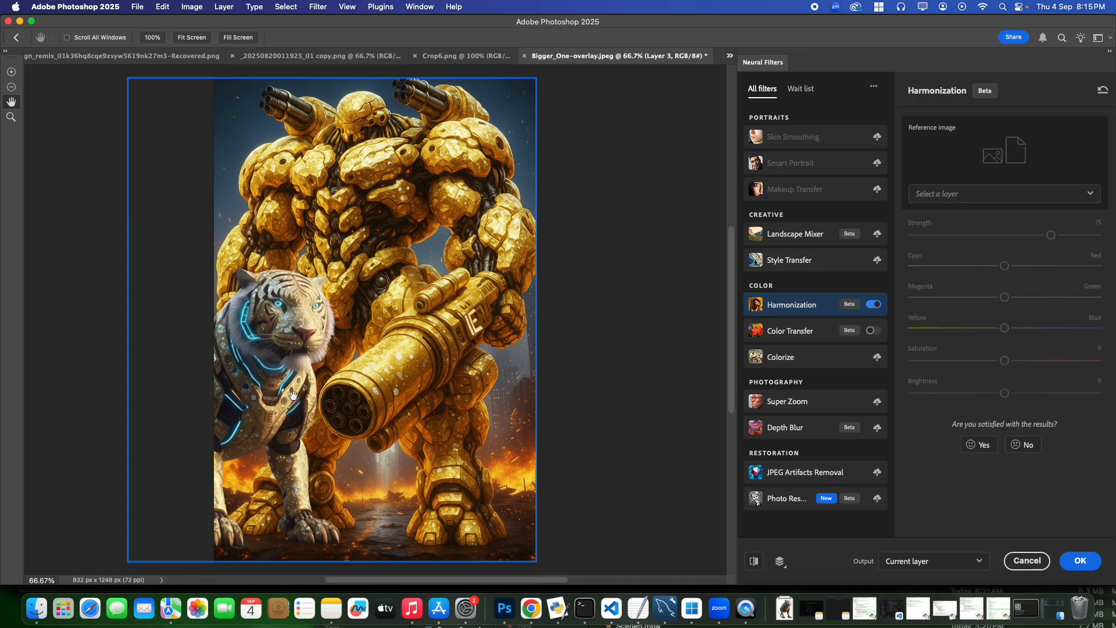
click(954, 200)
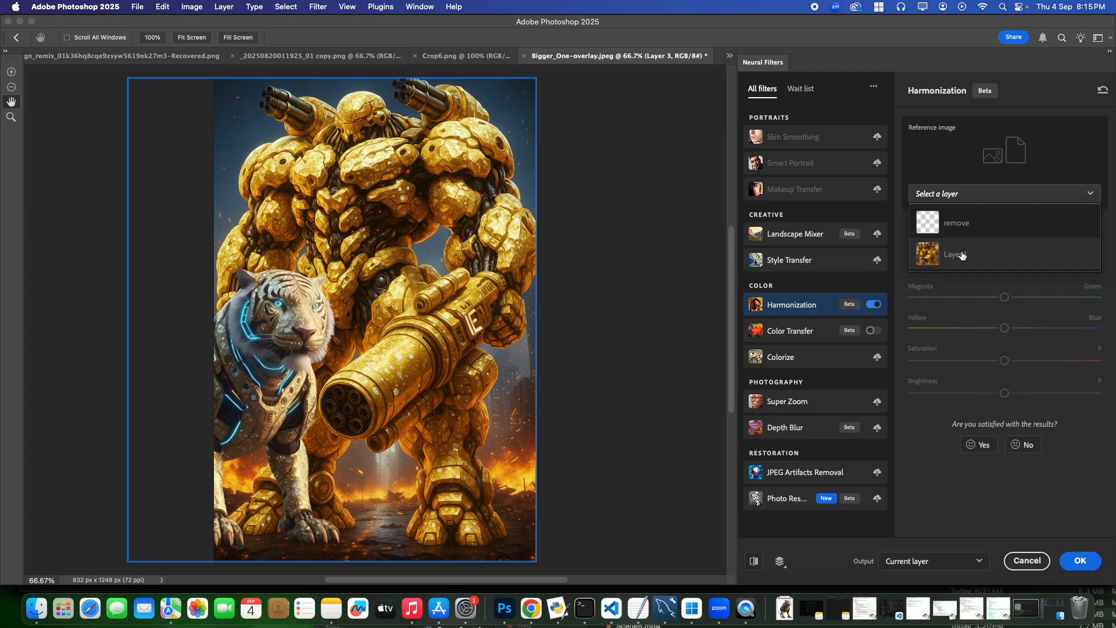
click(963, 255)
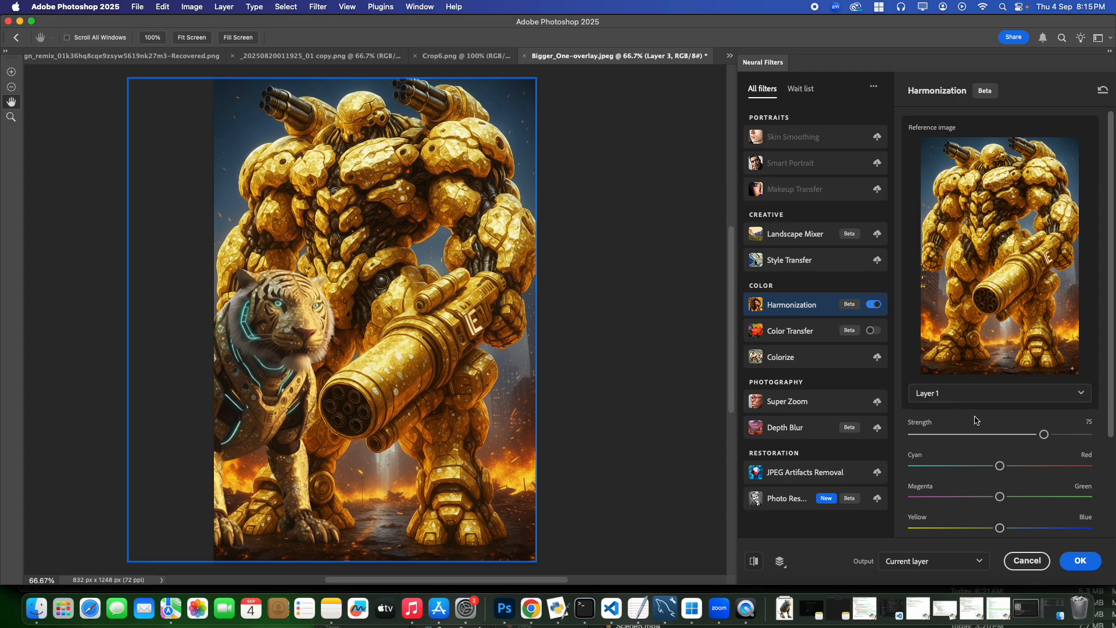
Set the Harmonization brightness to +10 and the saturation to +25
drag(1111, 415, 1104, 527)
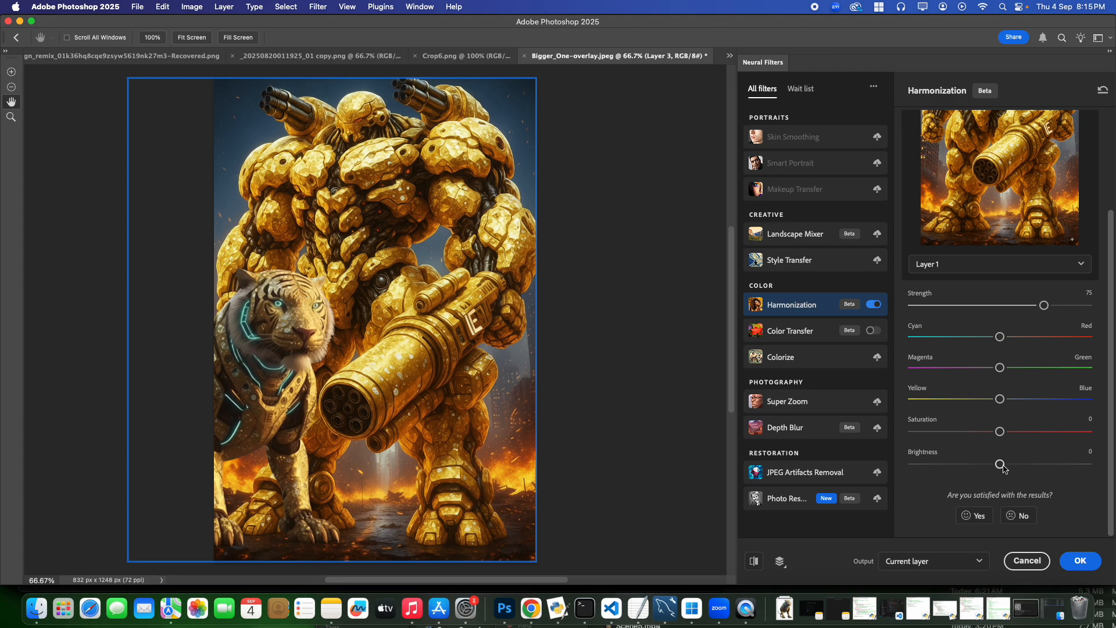
drag(1007, 469, 1019, 469)
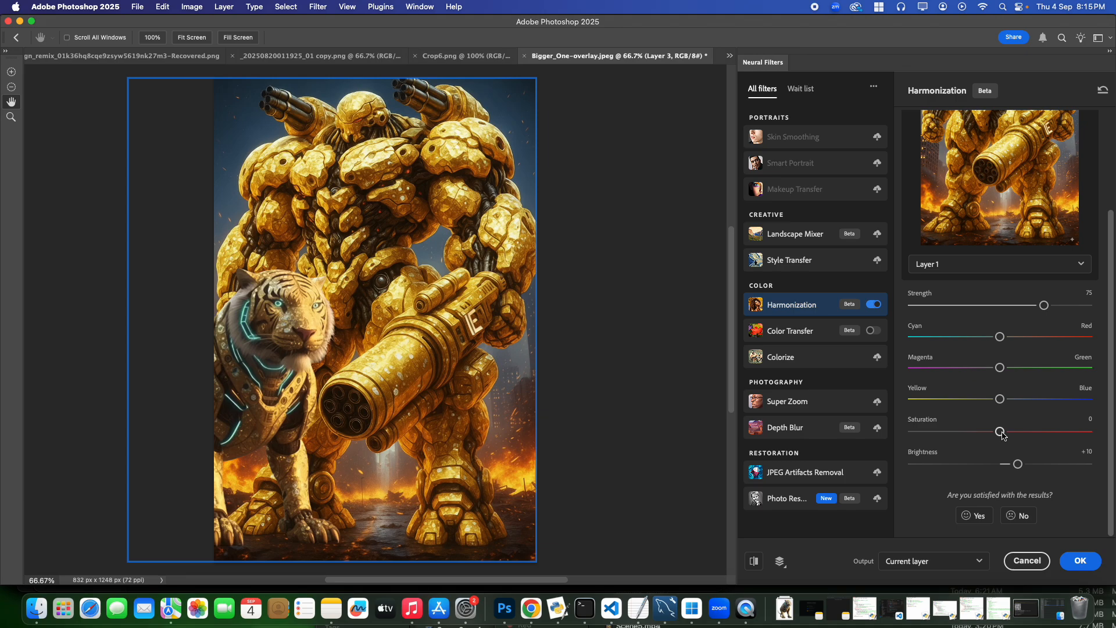
drag(1003, 435, 1035, 437)
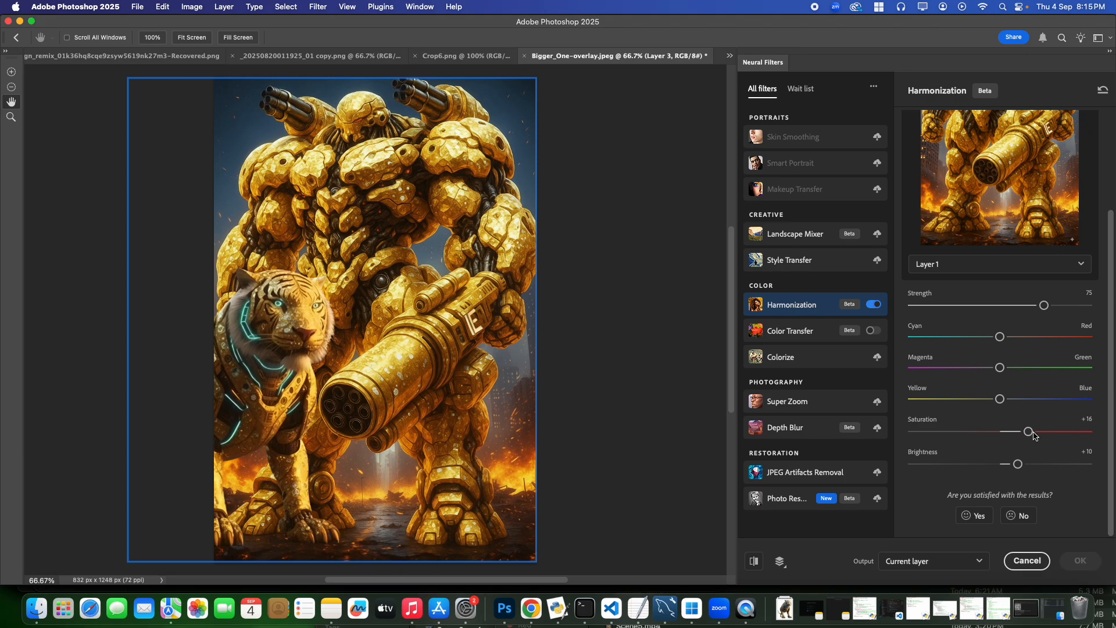
drag(1039, 435, 946, 435)
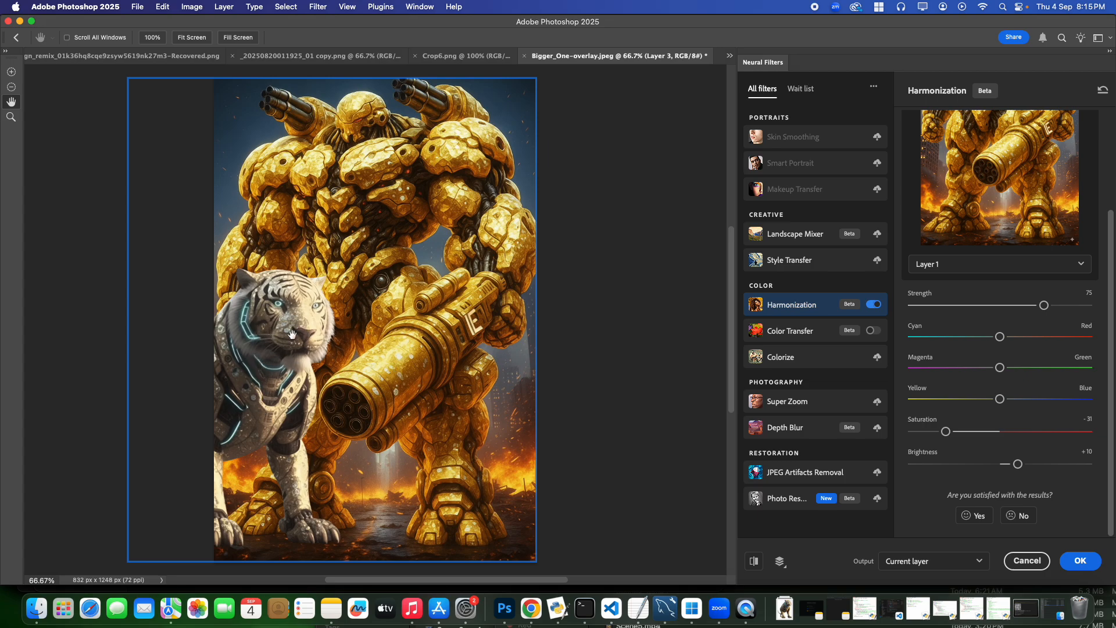
drag(947, 432, 1027, 435)
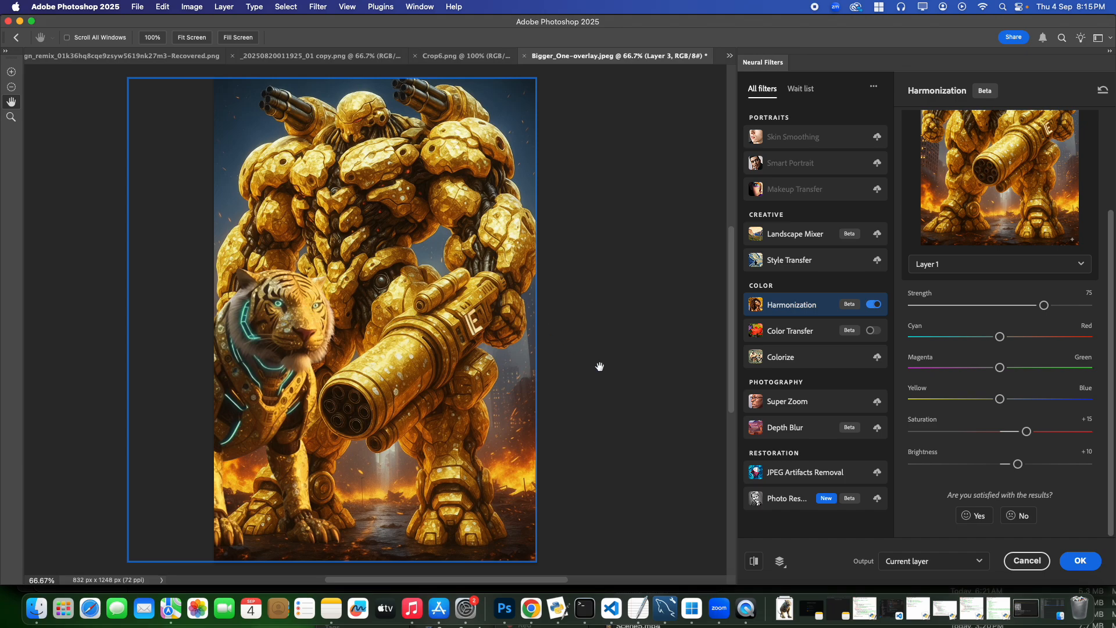
drag(1027, 431, 1047, 437)
Apply the harmonization to the current layer and clear the selection around the tiger
click(1083, 562)
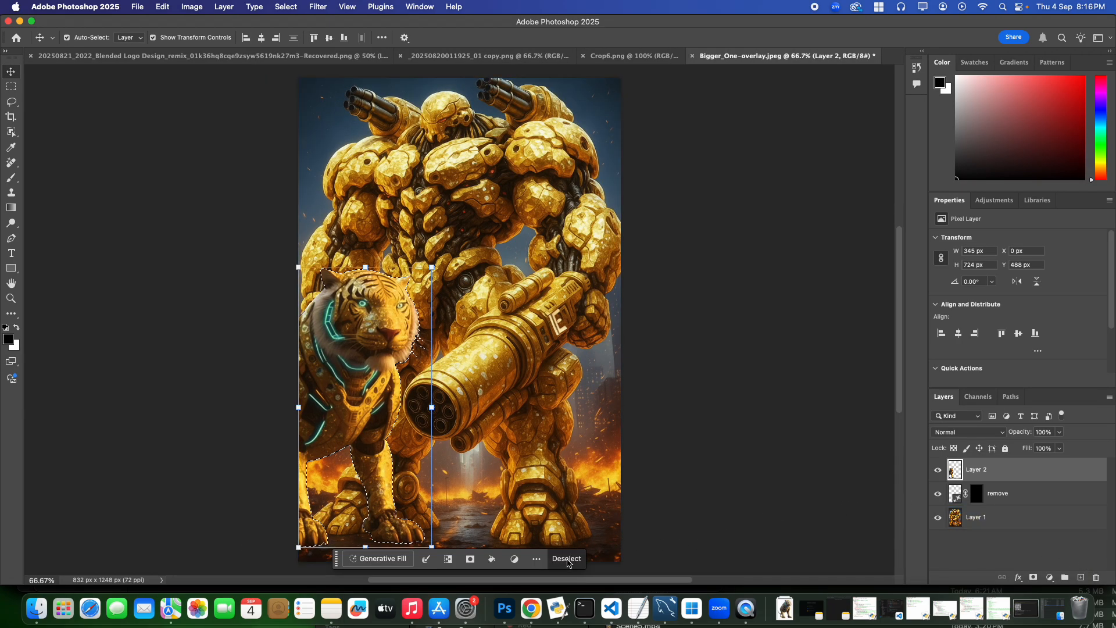
click(567, 560)
click(696, 405)
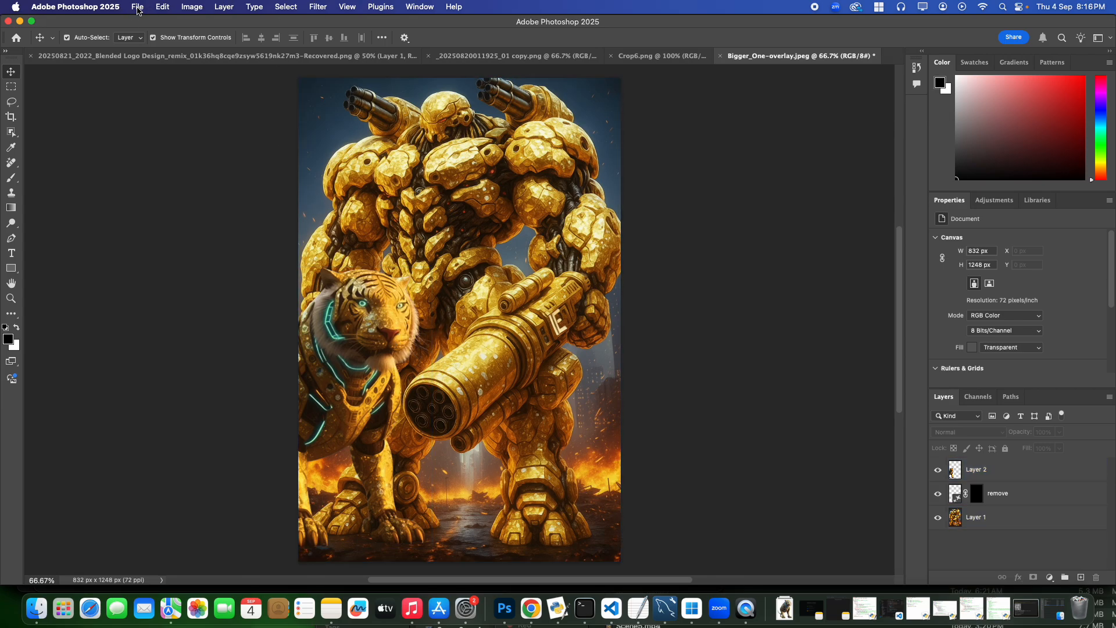
click(138, 7)
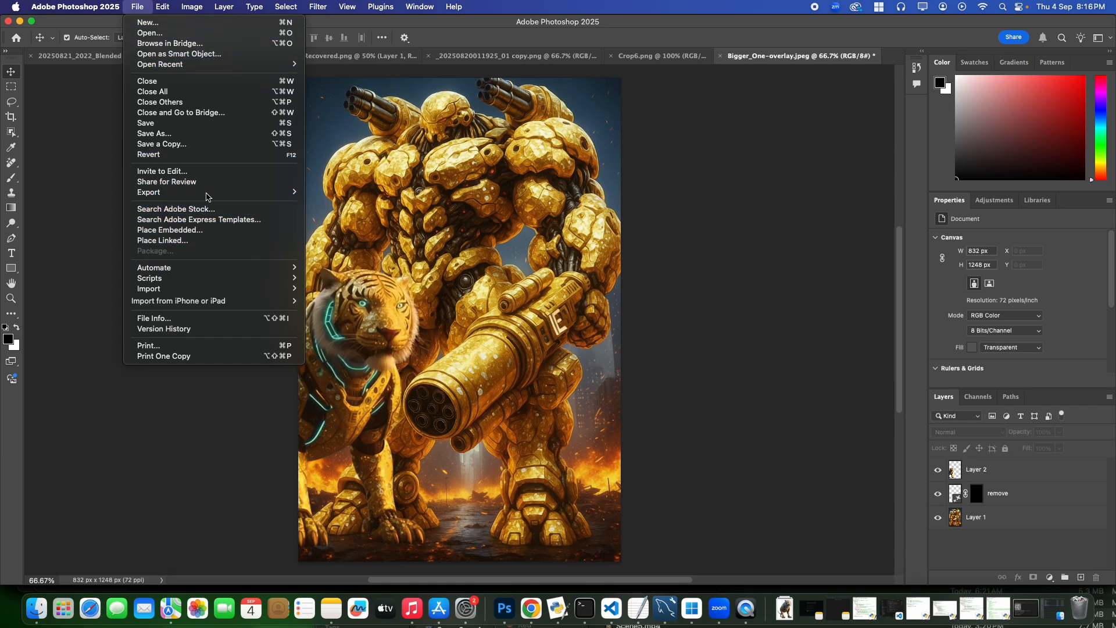
mouse_move(207, 195)
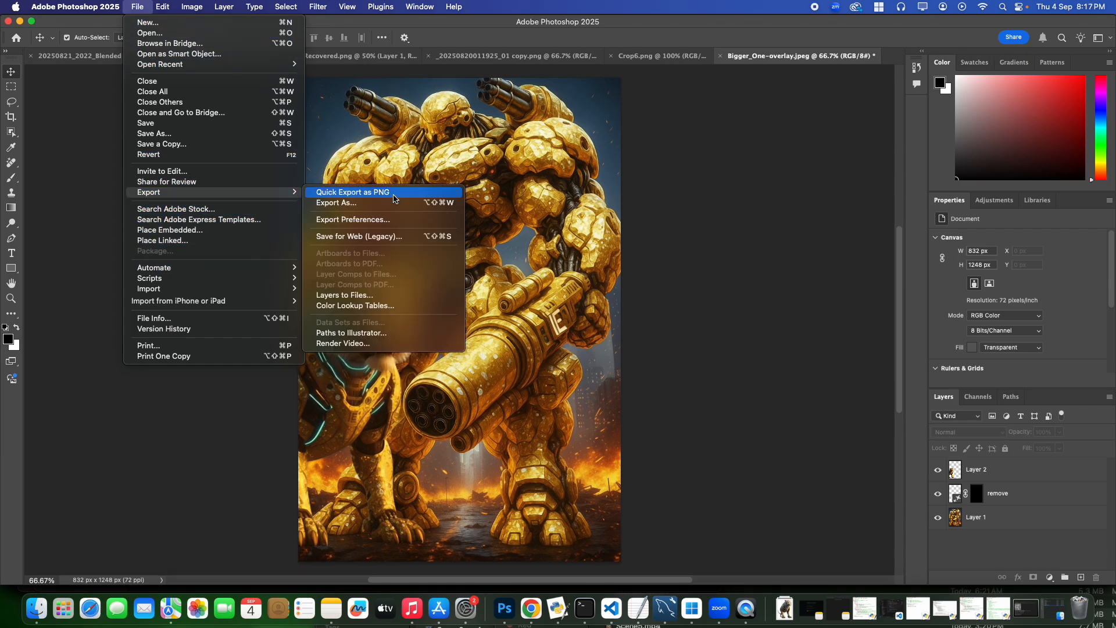
click(721, 231)
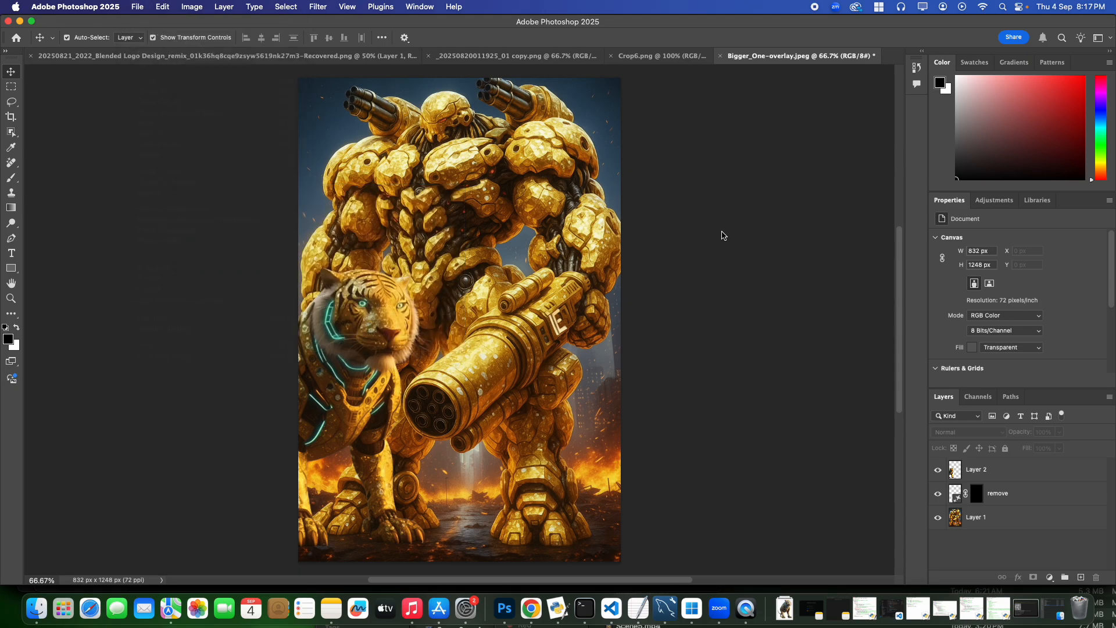